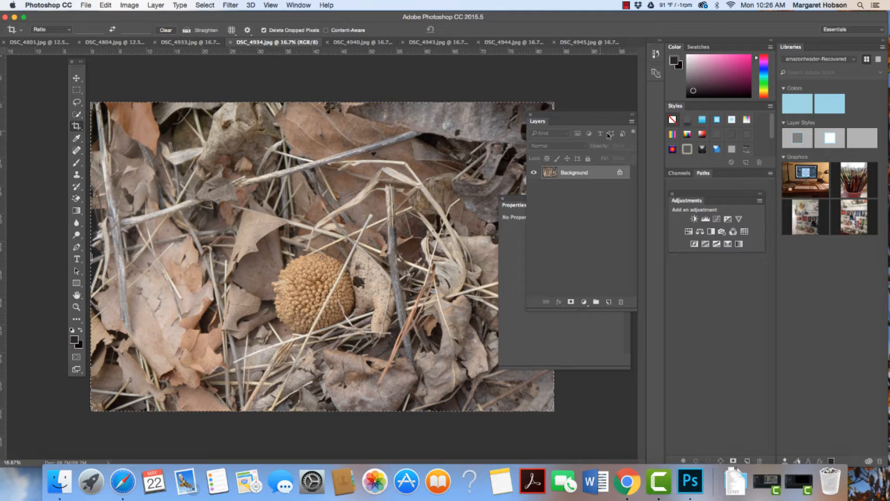
# Step: Move the floating Layers and Properties panels off the photo so the adjustment controls are reachable
pyautogui.moveTo(553, 117); pyautogui.dragTo(658, 232)
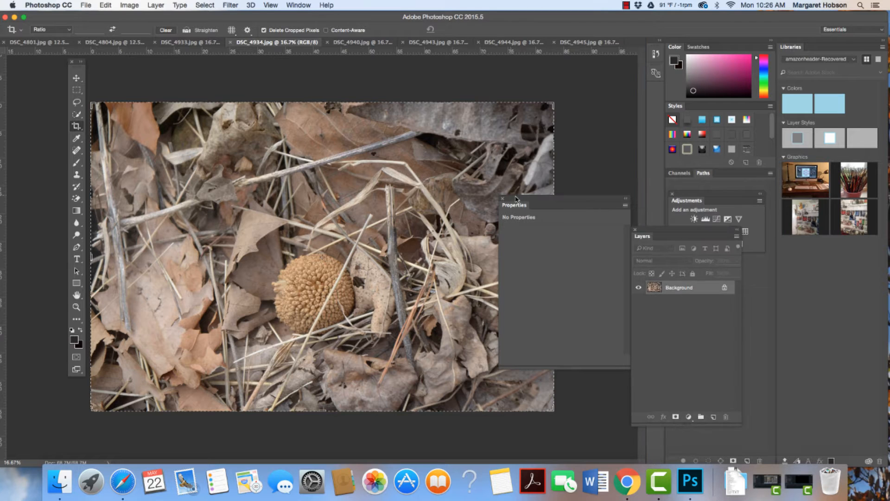
pyautogui.moveTo(517, 205); pyautogui.dragTo(760, 259)
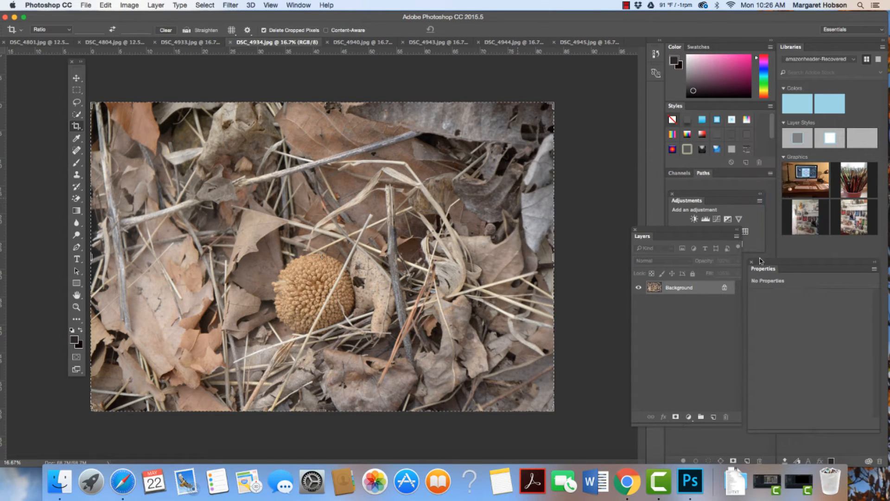
pyautogui.moveTo(680, 229); pyautogui.dragTo(657, 256)
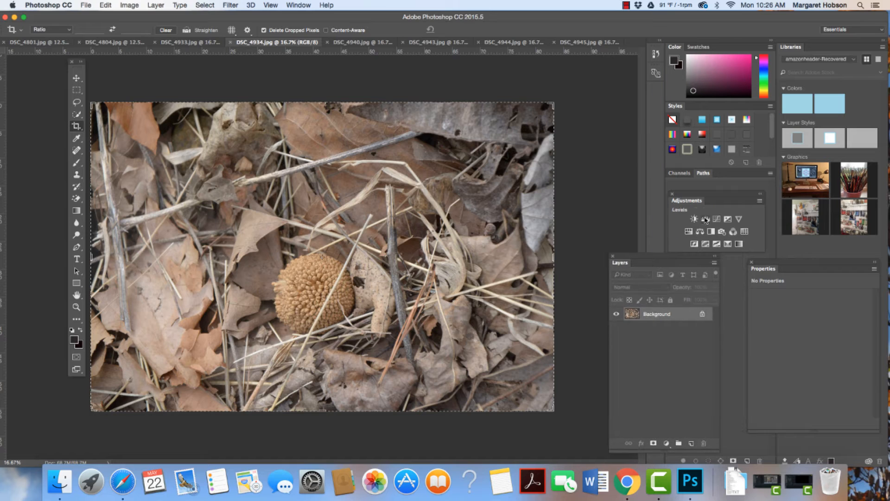
# Step: Add a Levels adjustment layer and set its white input level to 239 and black input level to 16
pyautogui.click(705, 220)
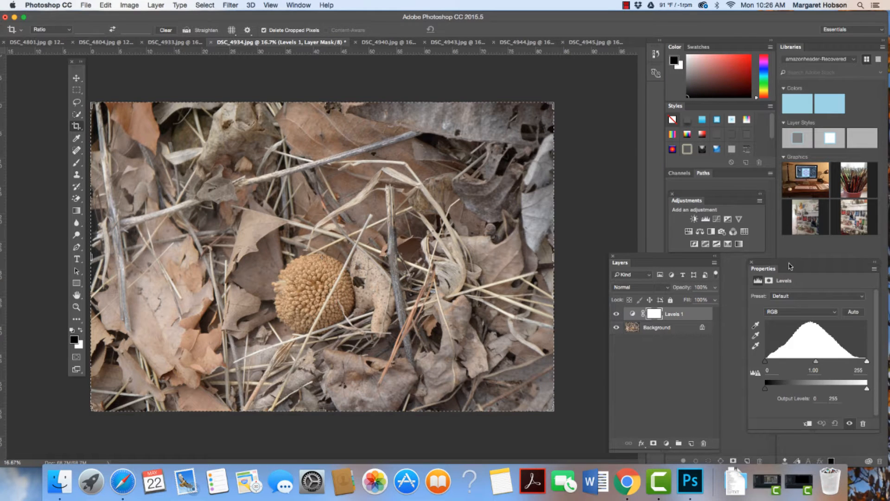
pyautogui.moveTo(789, 263); pyautogui.dragTo(660, 121)
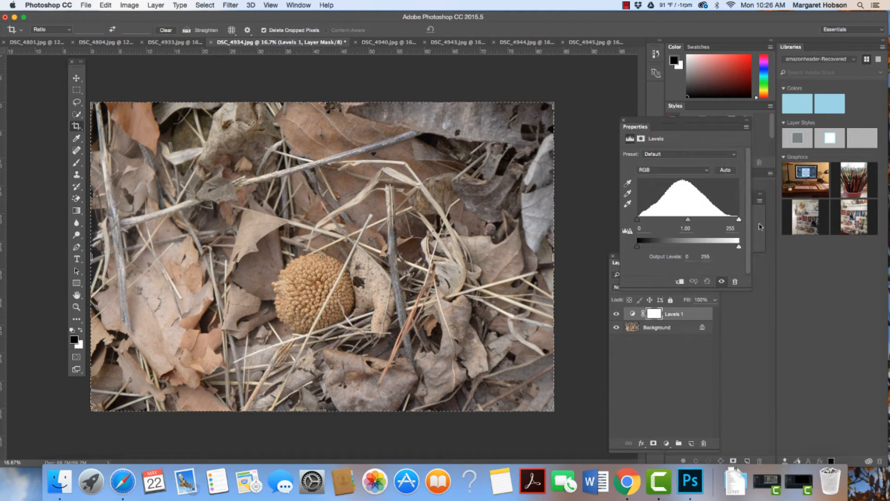
pyautogui.moveTo(739, 220); pyautogui.dragTo(732, 222)
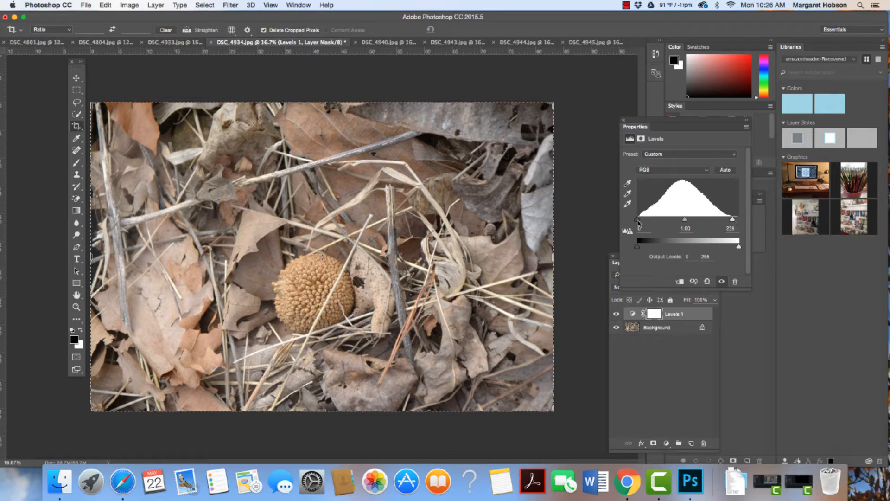
pyautogui.moveTo(638, 220); pyautogui.dragTo(689, 223)
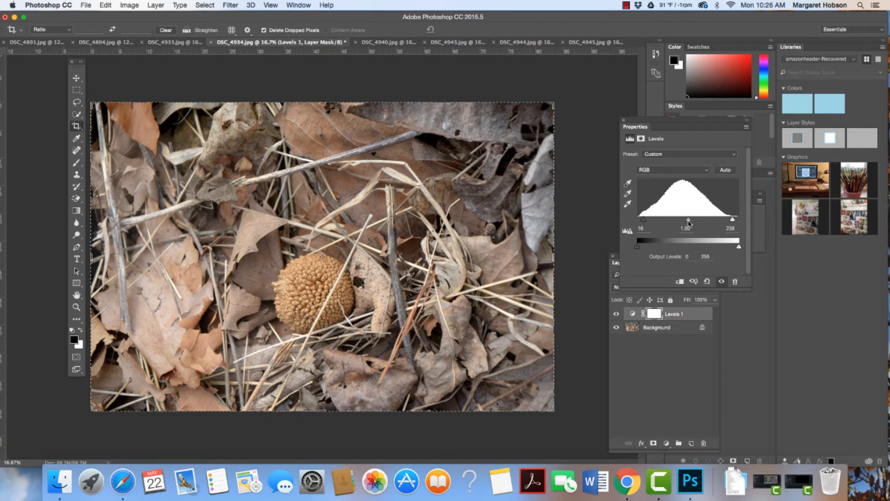
# Step: Compare the photo with and without the Levels 1 layer, and move the Properties and Adjustments panels out of each other's way
pyautogui.moveTo(649, 126); pyautogui.dragTo(749, 192)
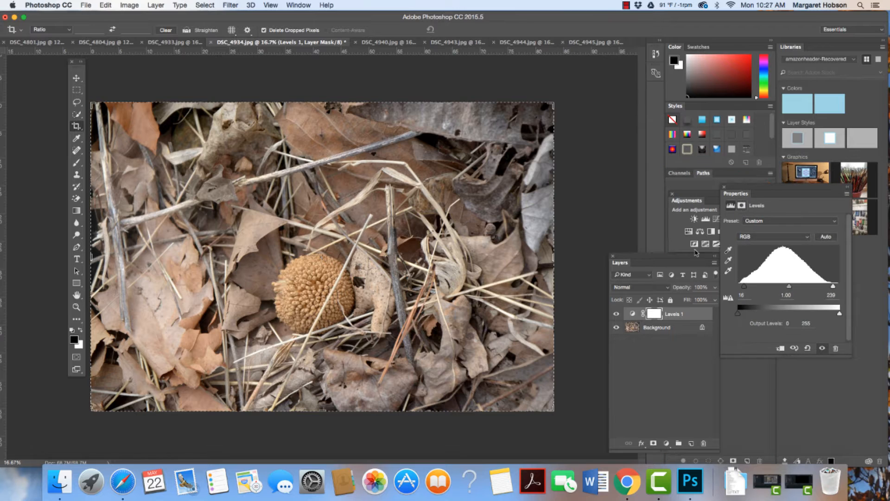
pyautogui.click(617, 314)
pyautogui.click(616, 314)
pyautogui.moveTo(682, 195); pyautogui.dragTo(672, 192)
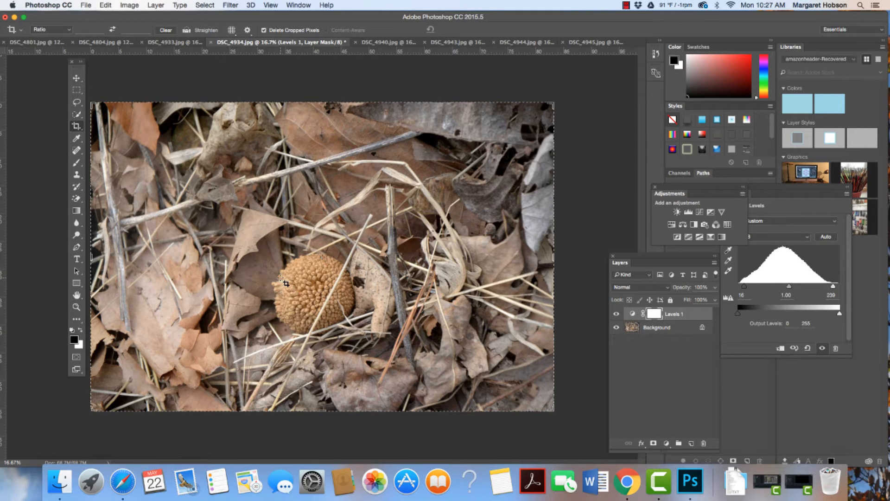
# Step: Examine the individual pixels of the spiky ball at up to 3200% magnification and return to the whole-photo view
pyautogui.press('super+equal')
pyautogui.press('super+equal')
pyautogui.press('super+equal')
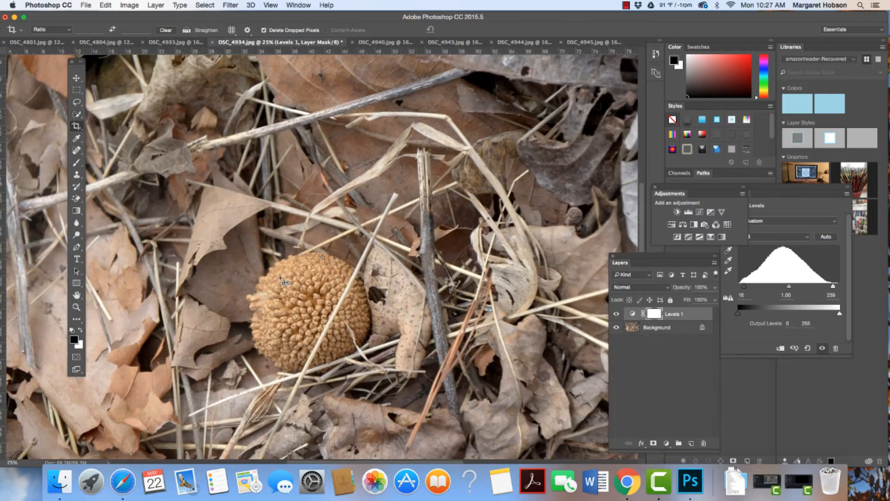
pyautogui.press('super+equal')
pyautogui.press('super+equal')
pyautogui.press('super+equal')
pyautogui.press('super+equal')
pyautogui.press('super+equal')
pyautogui.press('super+equal')
pyautogui.press('super+equal')
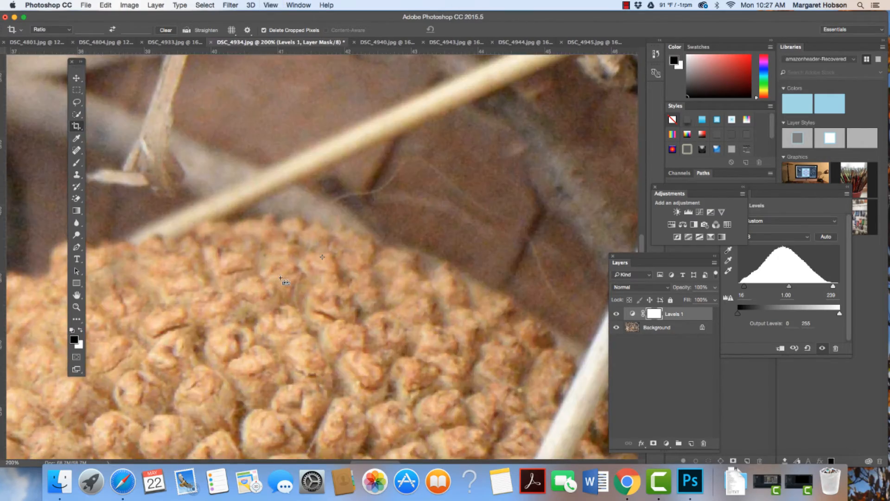
pyautogui.press('super+equal')
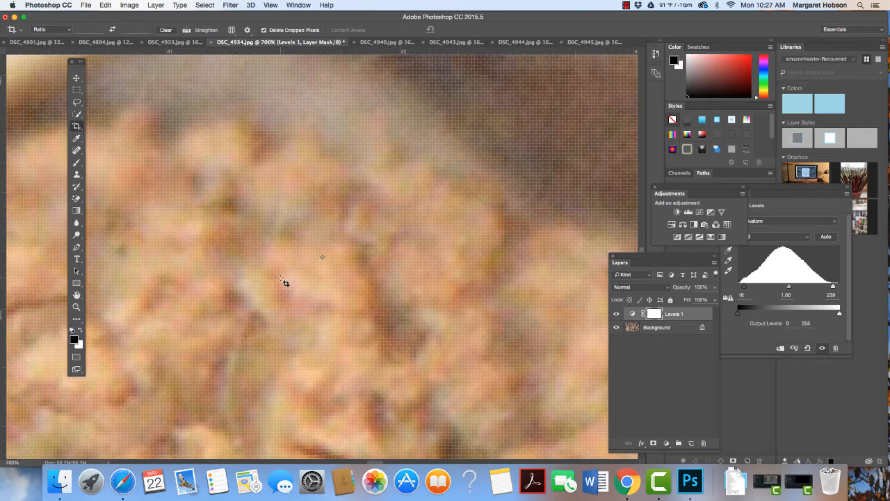
pyautogui.press('super+equal')
pyautogui.press('super+equal')
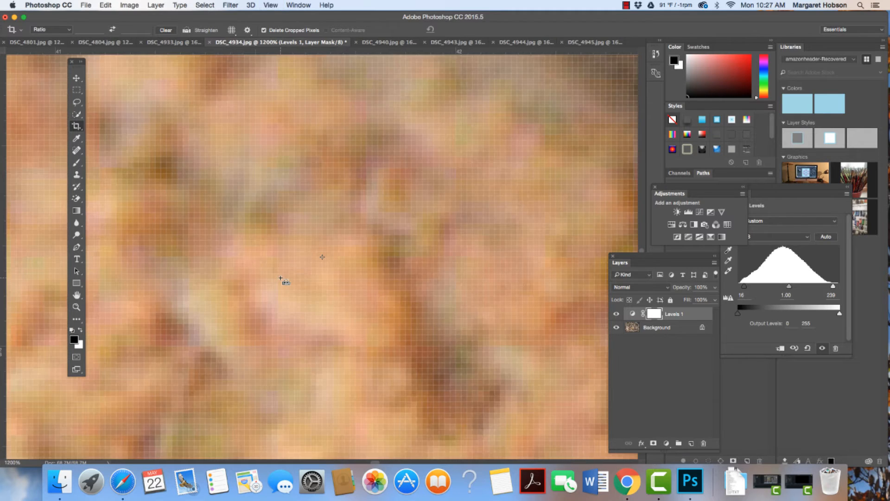
pyautogui.press('super+equal')
pyautogui.press('super+equal')
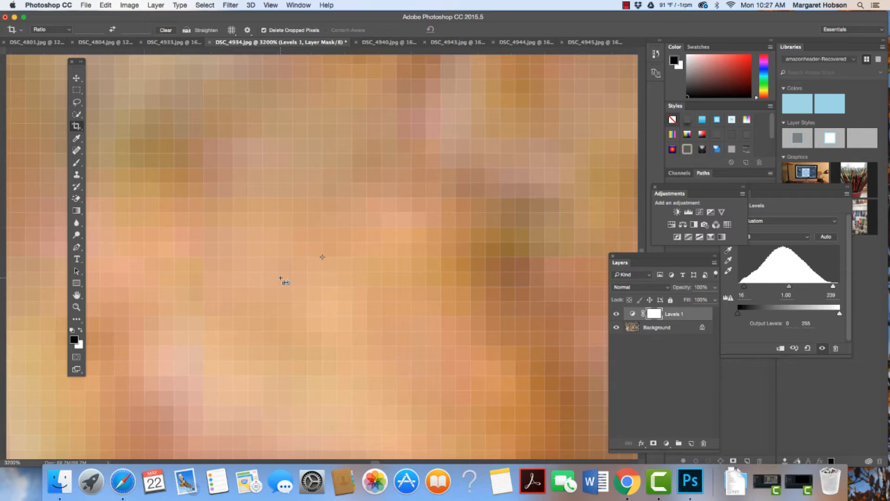
pyautogui.press('super+minus')
pyautogui.press('super+minus')
pyautogui.press('super+minus')
pyautogui.press('super+minus')
pyautogui.press('super+minus')
pyautogui.press('super+minus')
pyautogui.press('super+minus')
pyautogui.press('super+minus')
pyautogui.press('super+minus')
pyautogui.press('super+minus')
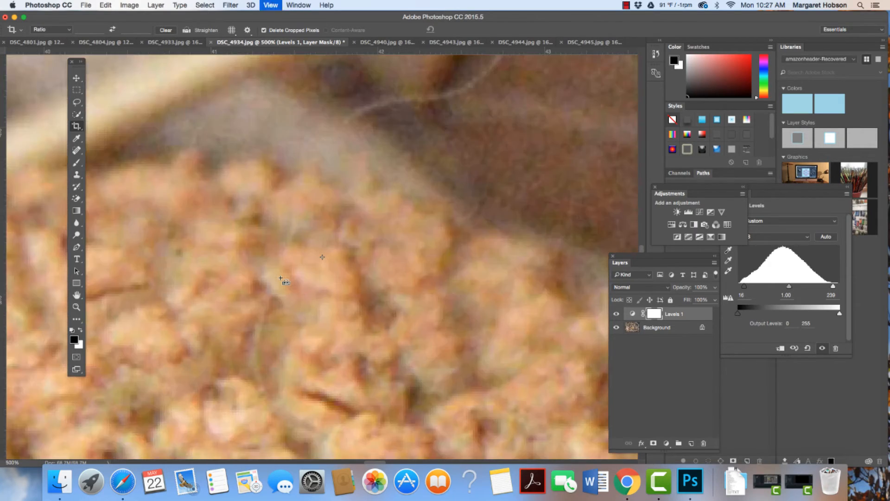
pyautogui.press('super+minus')
pyautogui.press('super+minus')
pyautogui.press('super+minus')
pyautogui.press('super+minus')
pyautogui.press('super+minus')
pyautogui.press('super+minus')
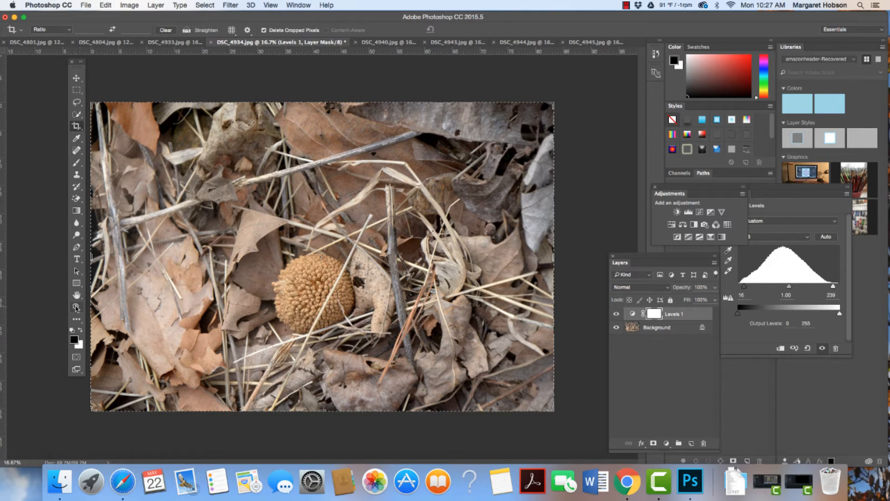
# Step: Add a Hue/Saturation adjustment layer above Levels 1 and set the saturation of the Reds to +22
pyautogui.click(672, 225)
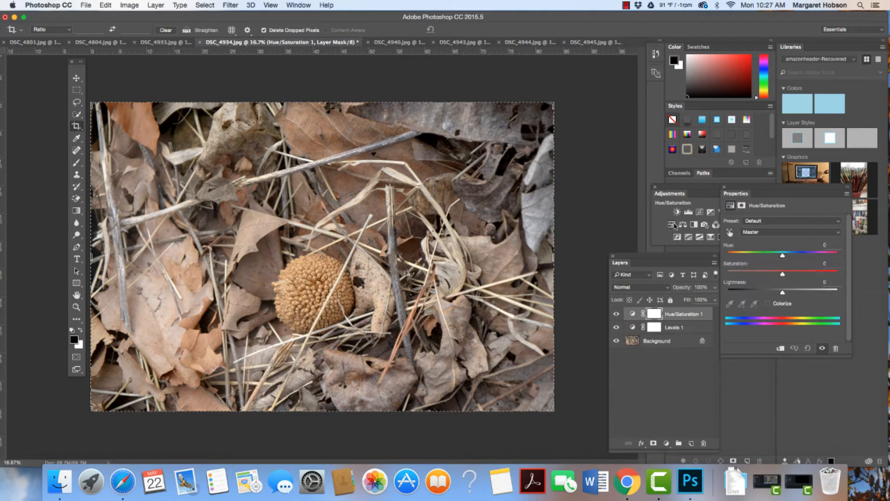
pyautogui.moveTo(733, 189); pyautogui.dragTo(636, 88)
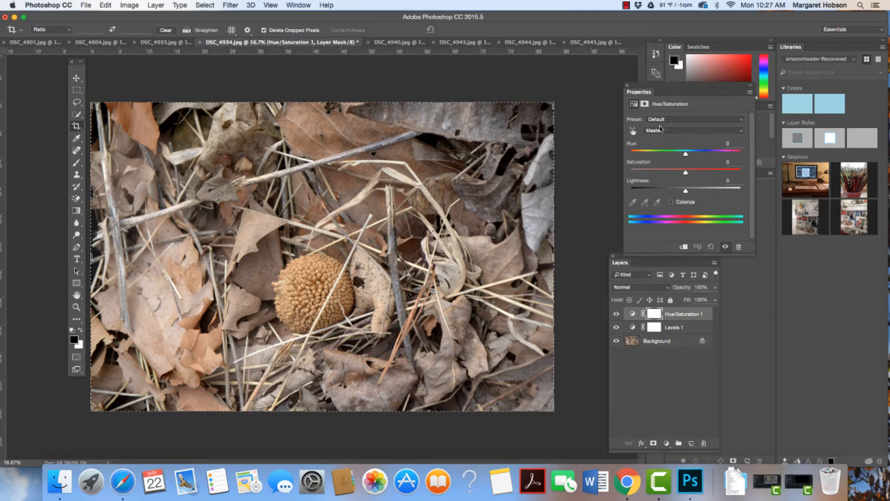
pyautogui.click(742, 123)
pyautogui.click(742, 122)
pyautogui.click(743, 133)
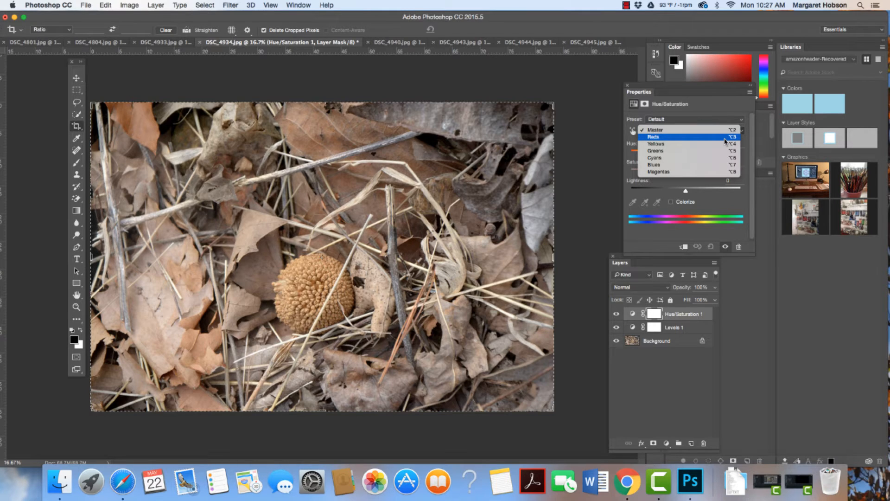
pyautogui.click(725, 138)
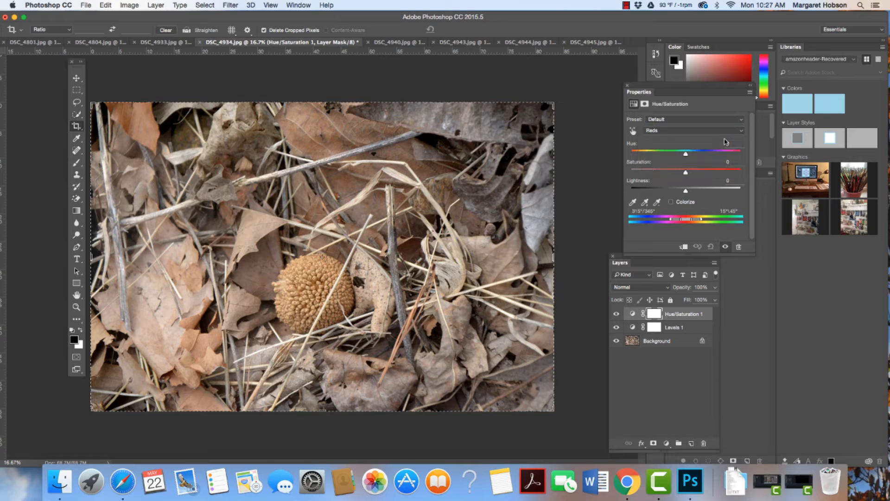
pyautogui.moveTo(686, 174); pyautogui.dragTo(697, 173)
# Step: Compare the photo with and without the Hue/Saturation 1 layer
pyautogui.moveTo(643, 88); pyautogui.dragTo(720, 228)
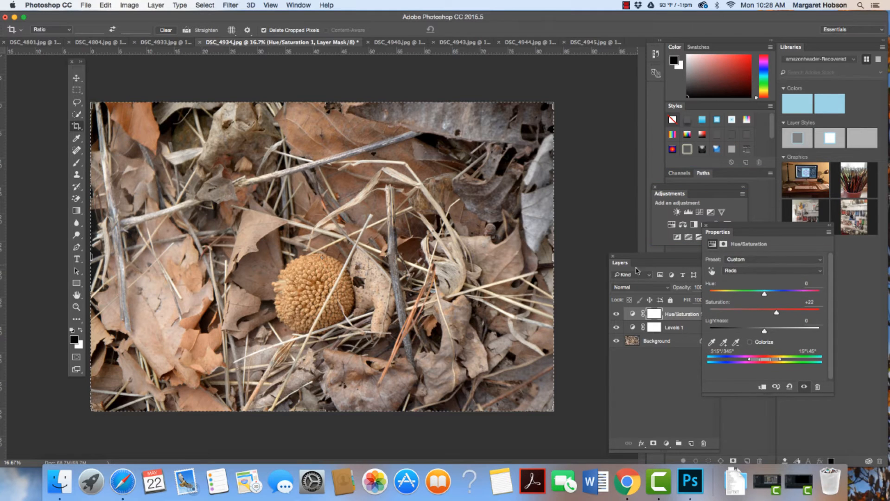
pyautogui.click(616, 315)
pyautogui.click(616, 315)
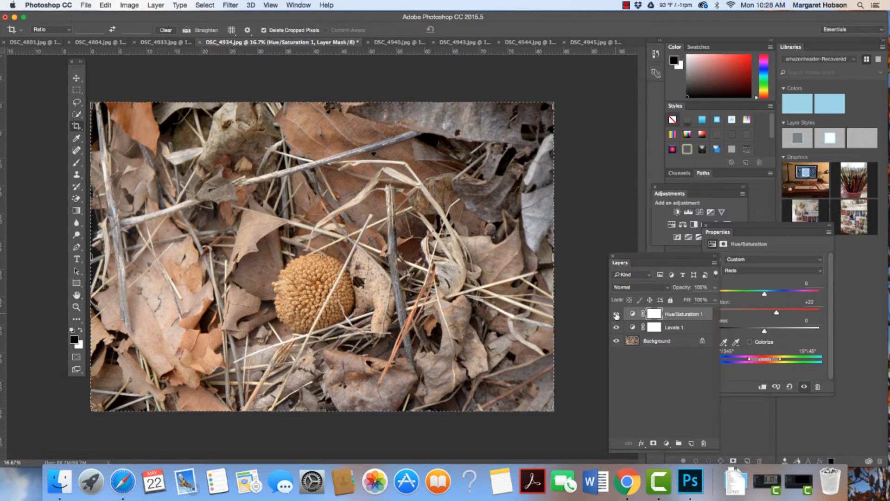
pyautogui.click(616, 314)
pyautogui.click(616, 315)
# Step: Rearrange the Layers, Adjustments and Properties panels beside the photo, keeping Reds as the edited colour range
pyautogui.moveTo(635, 261); pyautogui.dragTo(617, 205)
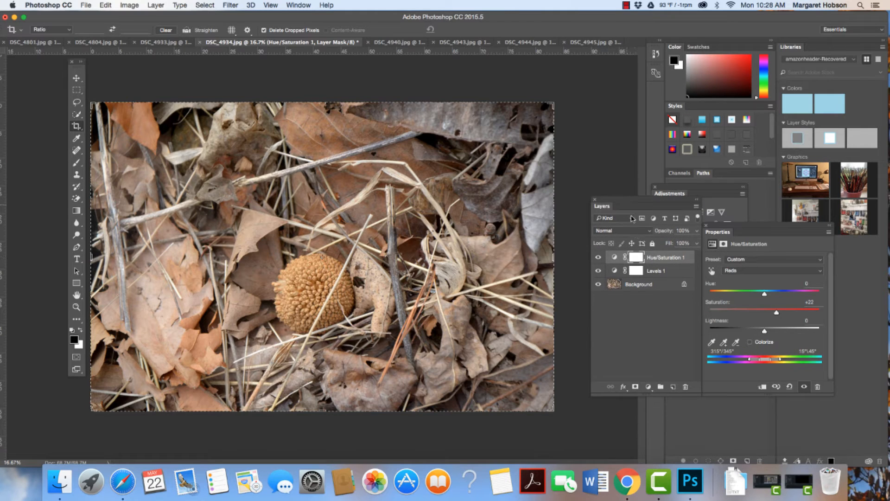
pyautogui.moveTo(734, 230); pyautogui.dragTo(760, 247)
pyautogui.moveTo(676, 173); pyautogui.dragTo(598, 126)
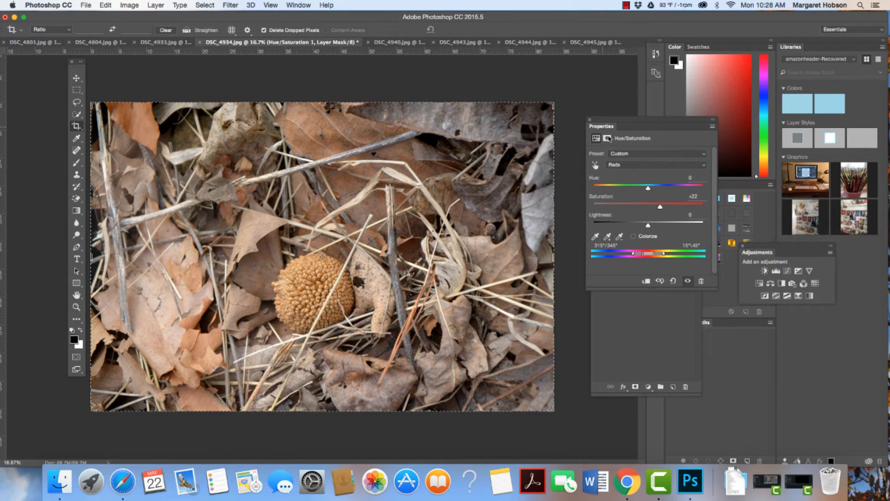
pyautogui.click(704, 166)
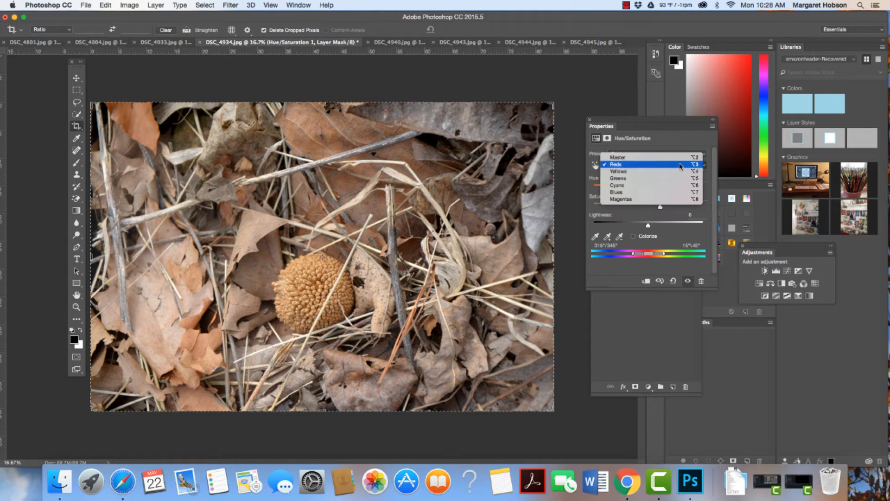
pyautogui.click(681, 165)
pyautogui.moveTo(622, 122); pyautogui.dragTo(749, 240)
# Step: Append "(reds)" to the name of the Hue/Saturation 1 layer
pyautogui.click(664, 258)
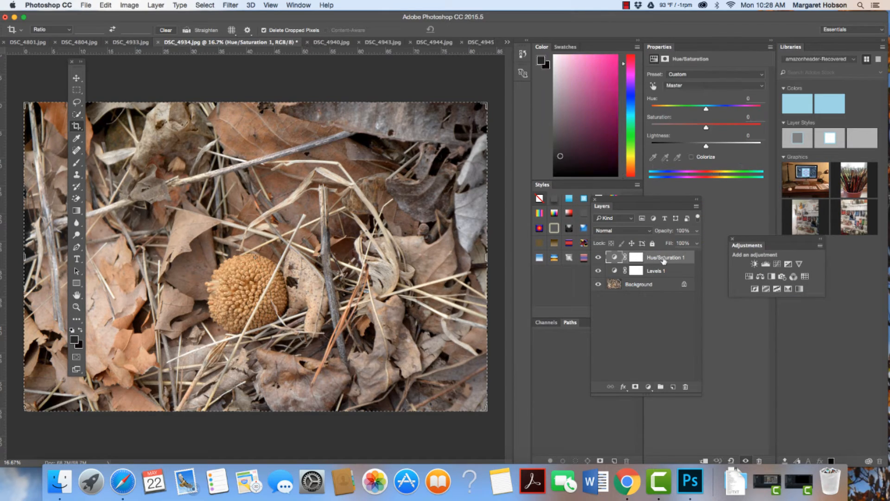
pyautogui.doubleClick(665, 259)
pyautogui.press('Right')
pyautogui.write('(reds)')
pyautogui.press('Return')
# Step: Add a second Hue/Saturation adjustment layer directly above the Background and toggle its visibility off and on
pyautogui.click(645, 285)
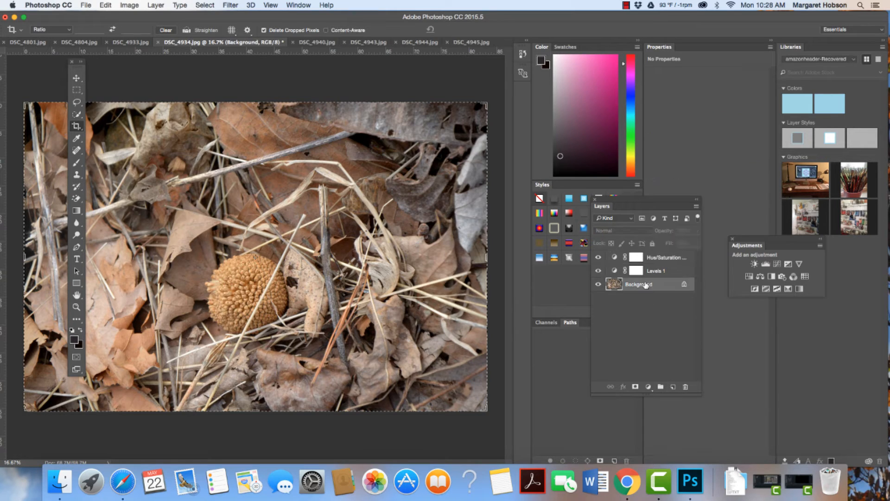
pyautogui.click(750, 277)
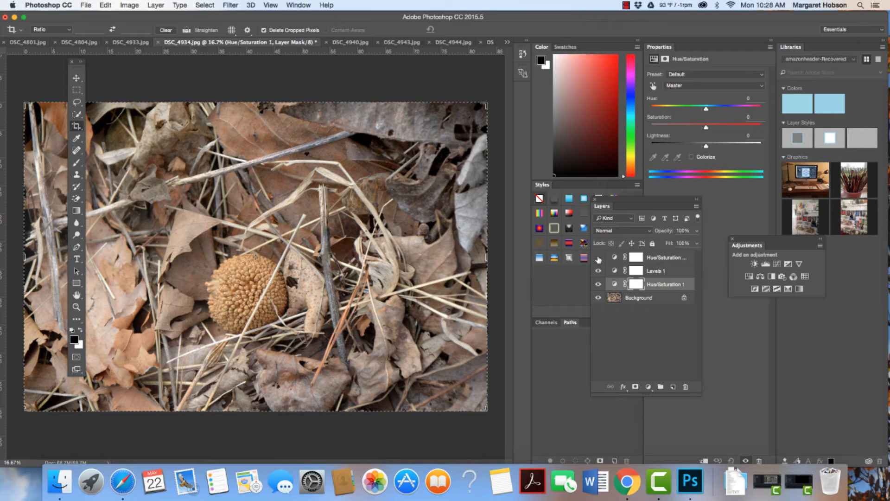
pyautogui.click(599, 284)
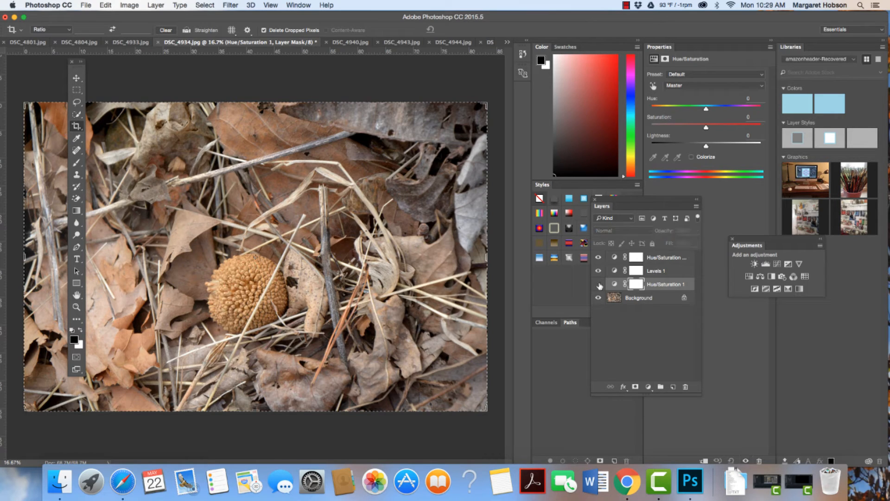
pyautogui.click(598, 284)
# Step: Rename the new Hue/Saturation layer above the Background as saturation/yellow
pyautogui.click(667, 285)
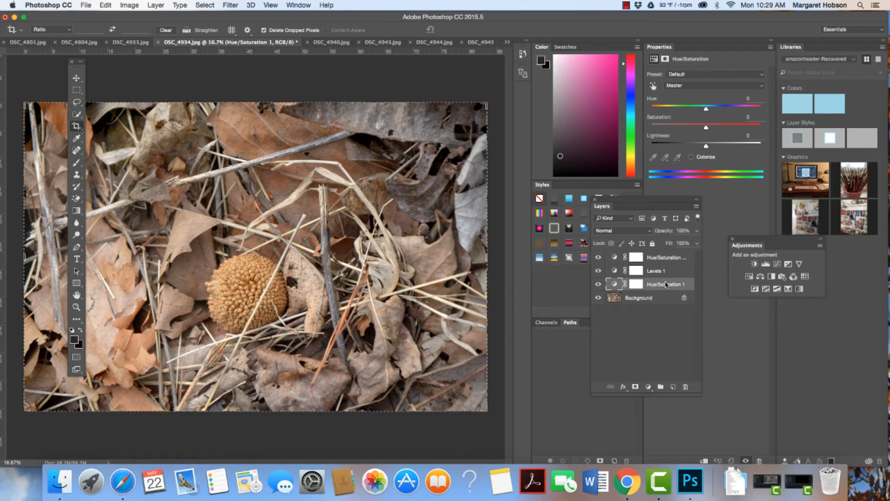
pyautogui.doubleClick(666, 284)
pyautogui.write('h')
pyautogui.press('Return')
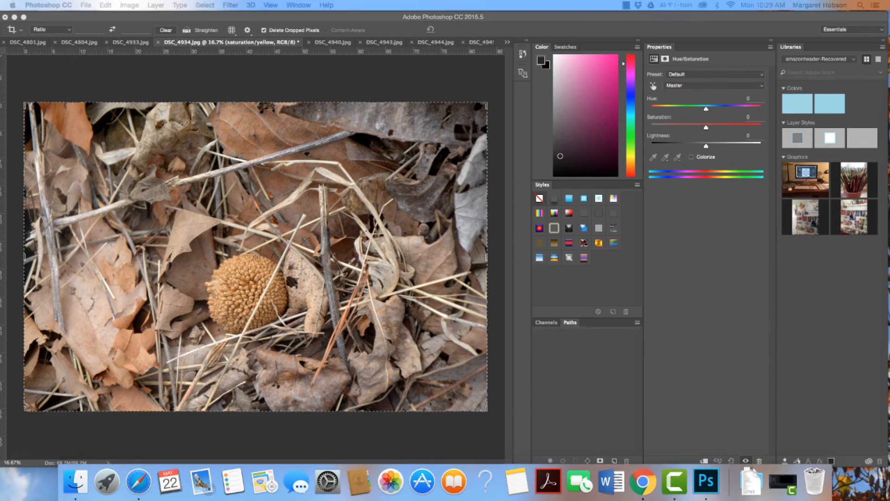
# Step: Undock the Properties panel and stack it directly above the floating Layers panel beside the photo
pyautogui.click(580, 367)
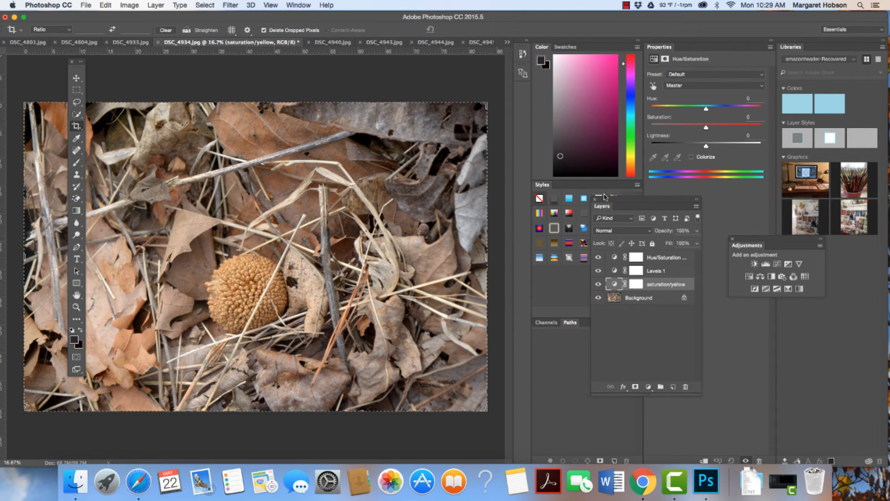
pyautogui.moveTo(608, 200); pyautogui.dragTo(577, 226)
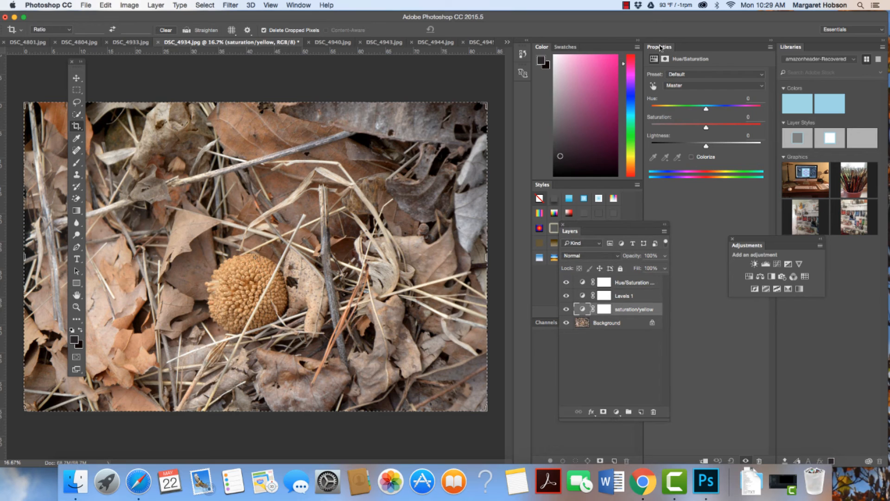
pyautogui.moveTo(661, 48); pyautogui.dragTo(574, 52)
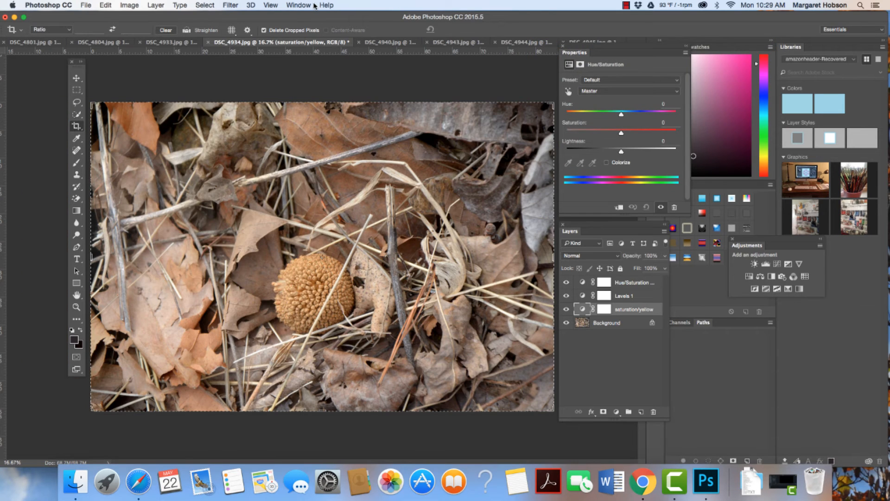
pyautogui.click(292, 5)
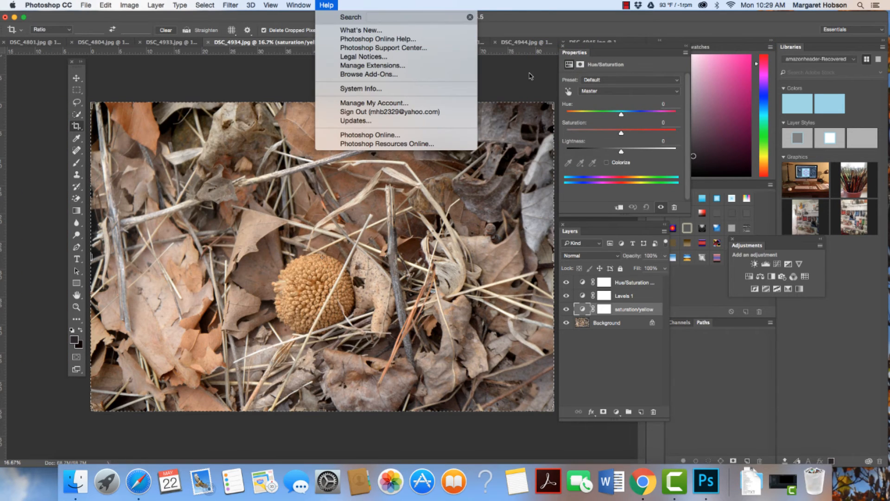
pyautogui.click(530, 76)
# Step: Set the Yellows saturation of the saturation/yellow layer to +22
pyautogui.click(676, 92)
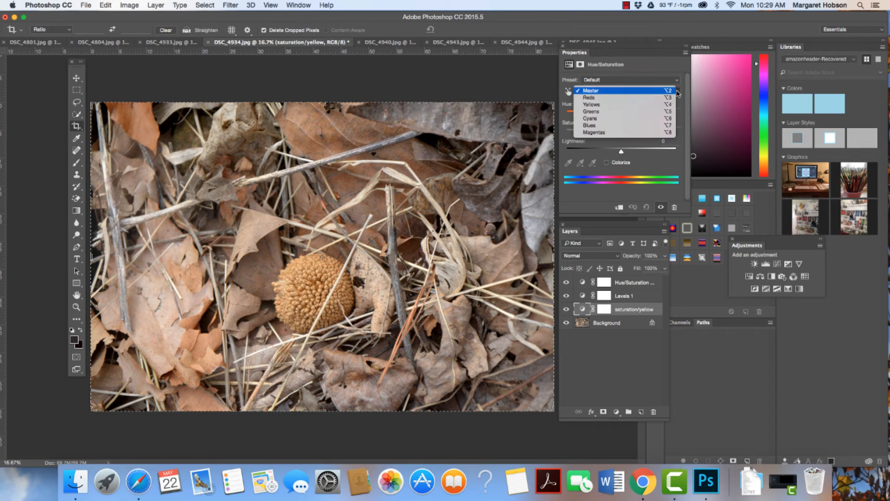
pyautogui.click(657, 106)
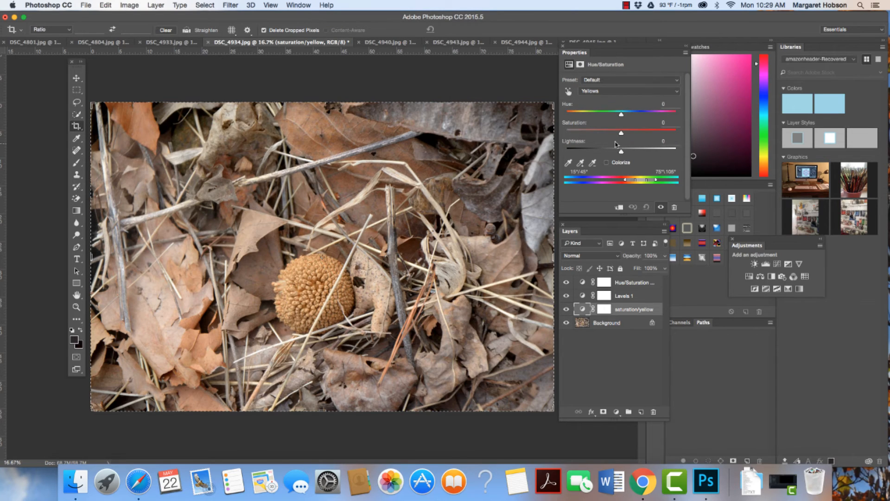
pyautogui.moveTo(621, 131); pyautogui.dragTo(632, 138)
# Step: Place the Layers and Properties panels side by side and compare the photo with the Levels, reds and yellow adjustment layers hidden and shown
pyautogui.moveTo(593, 50); pyautogui.dragTo(721, 131)
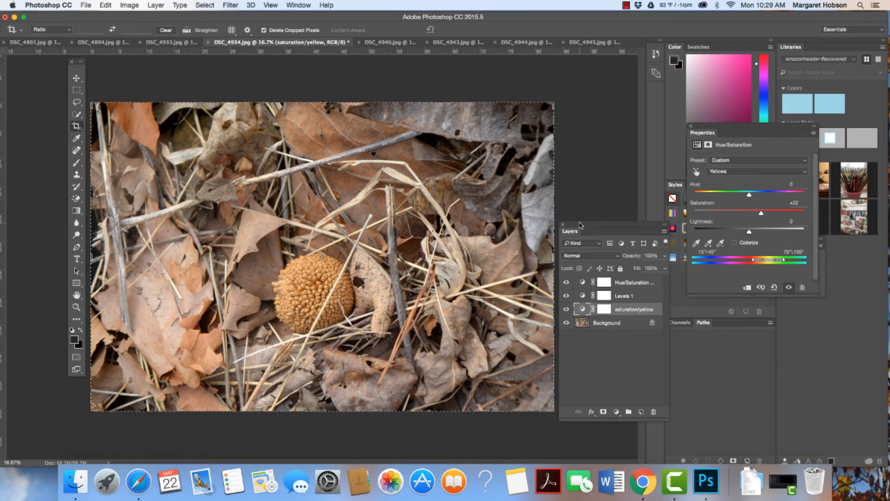
pyautogui.moveTo(581, 227); pyautogui.dragTo(598, 99)
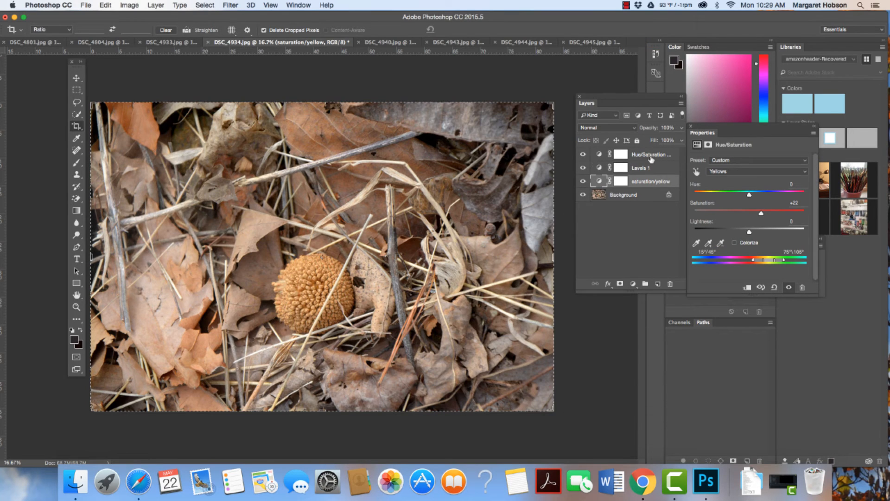
pyautogui.click(584, 170)
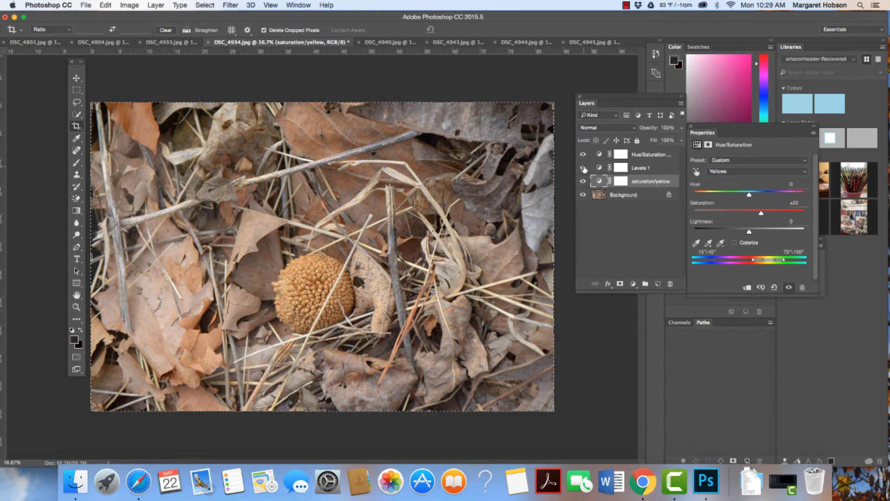
pyautogui.click(584, 169)
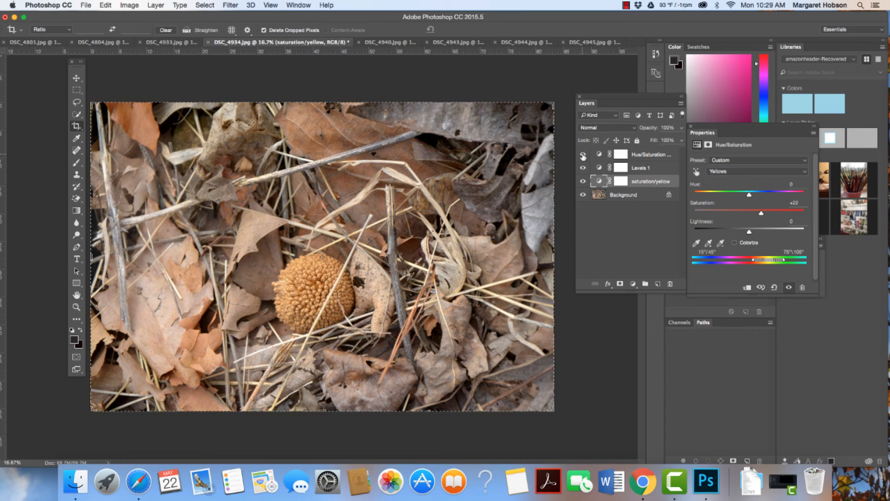
pyautogui.click(583, 157)
pyautogui.click(583, 183)
pyautogui.click(584, 182)
pyautogui.click(584, 182)
pyautogui.click(583, 182)
pyautogui.click(583, 182)
pyautogui.click(583, 182)
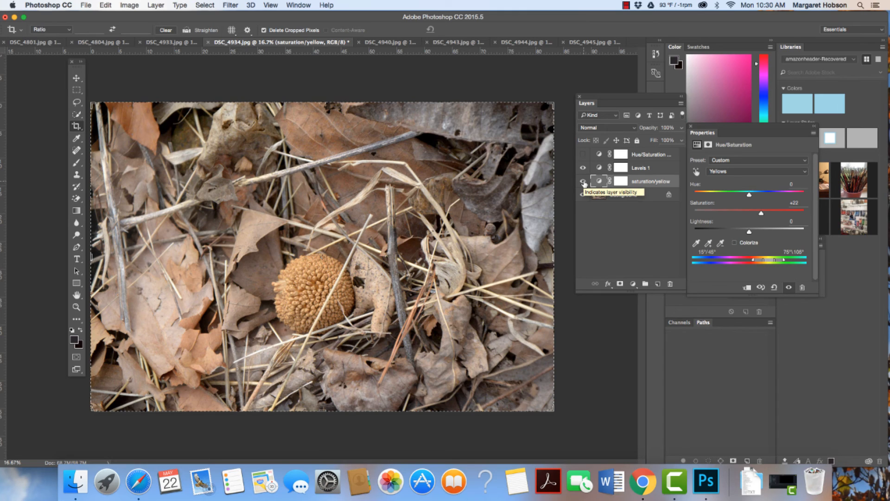
pyautogui.click(583, 155)
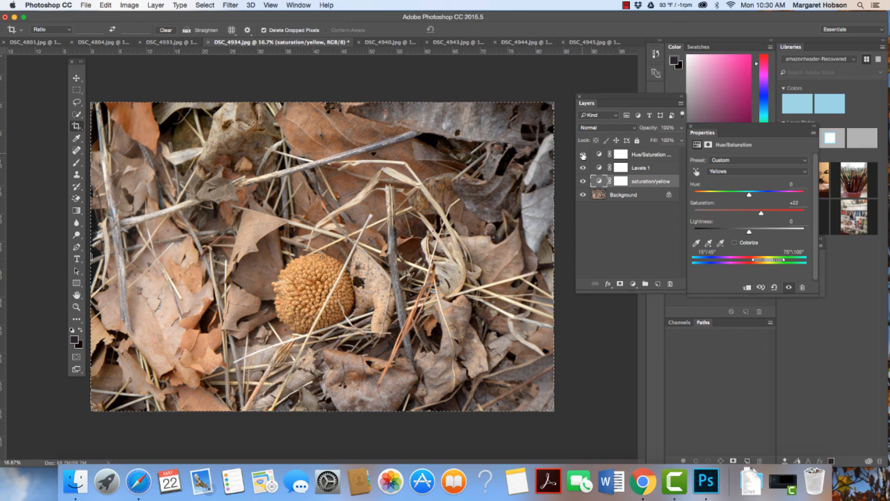
pyautogui.moveTo(583, 155)
pyautogui.mouseDown()
pyautogui.moveTo(584, 186)
pyautogui.moveTo(586, 158)
pyautogui.mouseUp()
# Step: Save a JPEG copy named 06texture in the texture folder, with quality 7 and the Progressive format with 3 scans
pyautogui.click(86, 5)
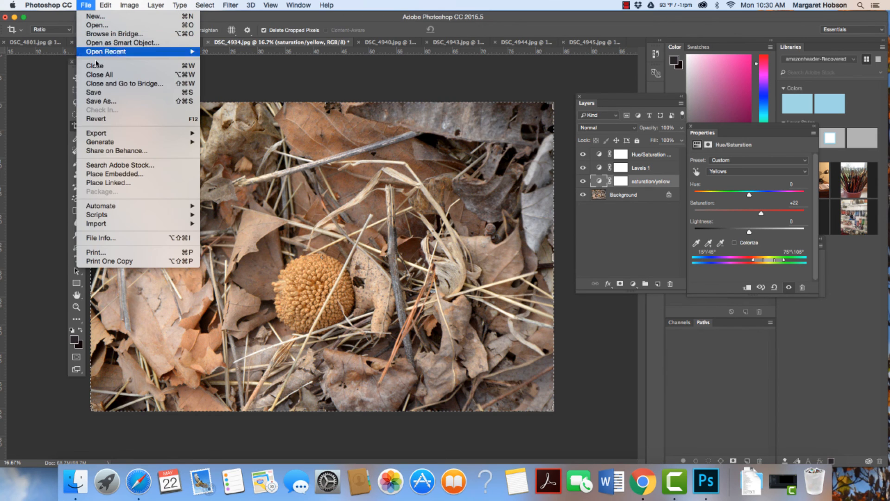
pyautogui.click(99, 97)
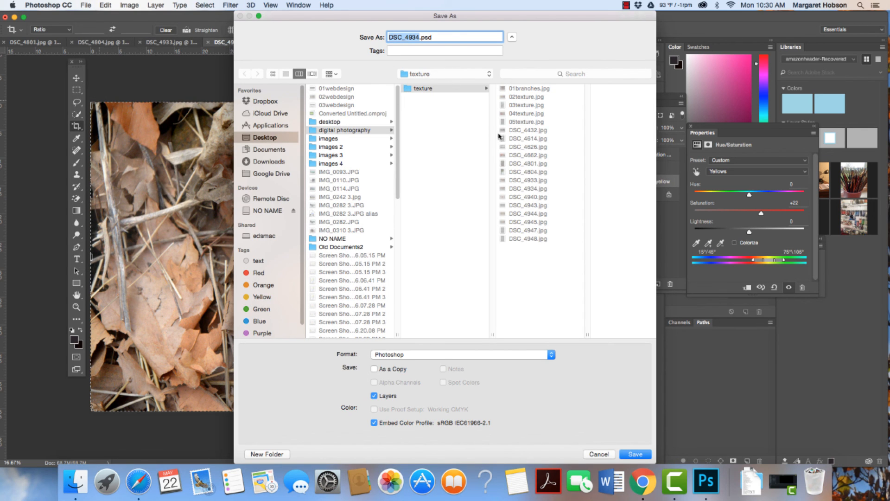
pyautogui.write('06texture')
pyautogui.click(552, 356)
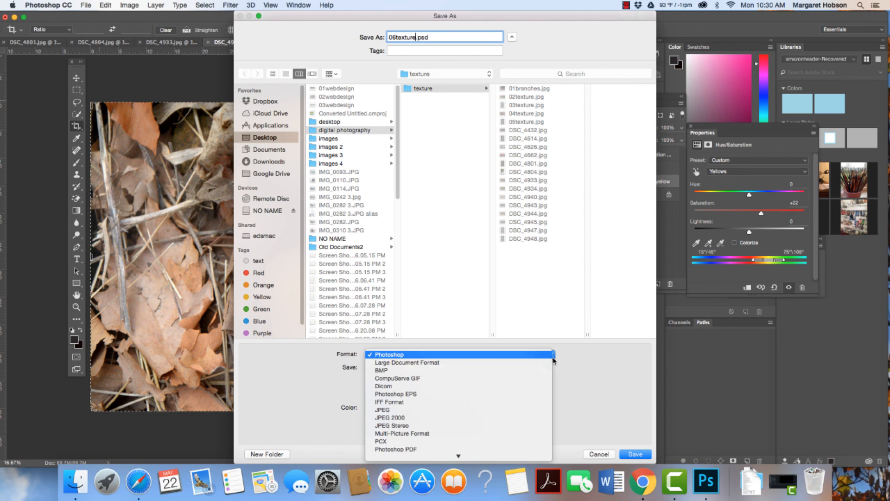
pyautogui.click(512, 409)
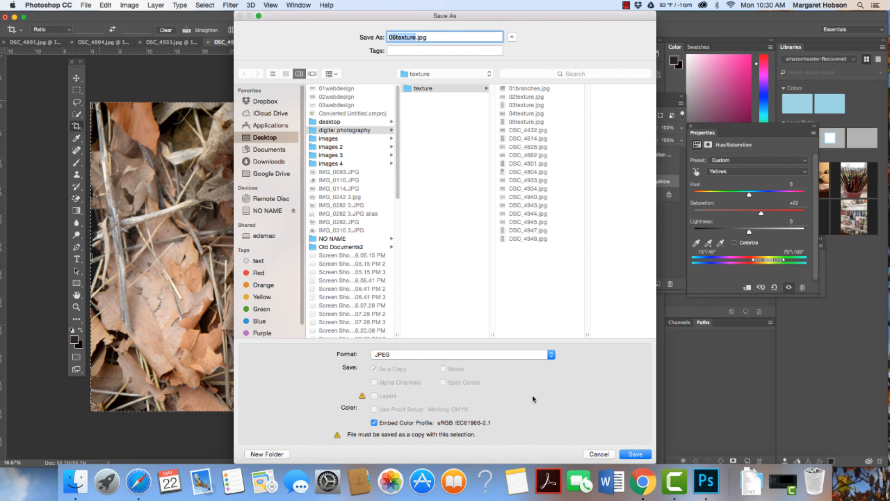
pyautogui.click(636, 454)
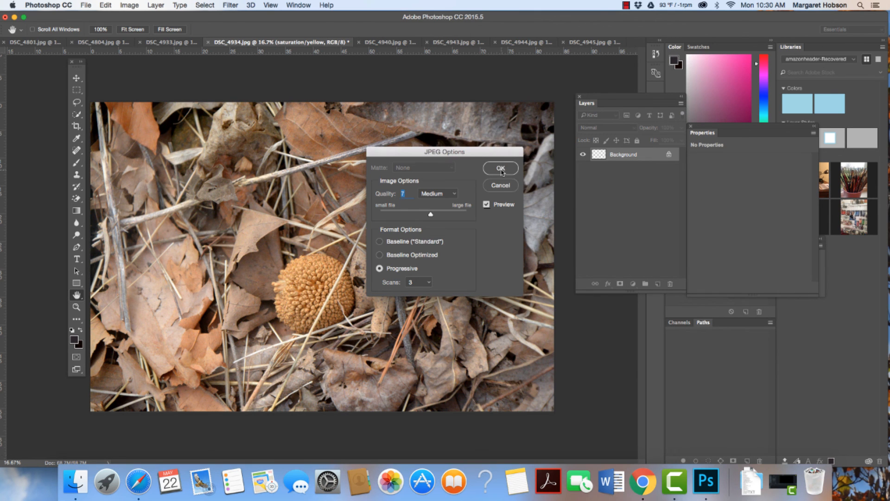
pyautogui.click(501, 169)
pyautogui.press('c')
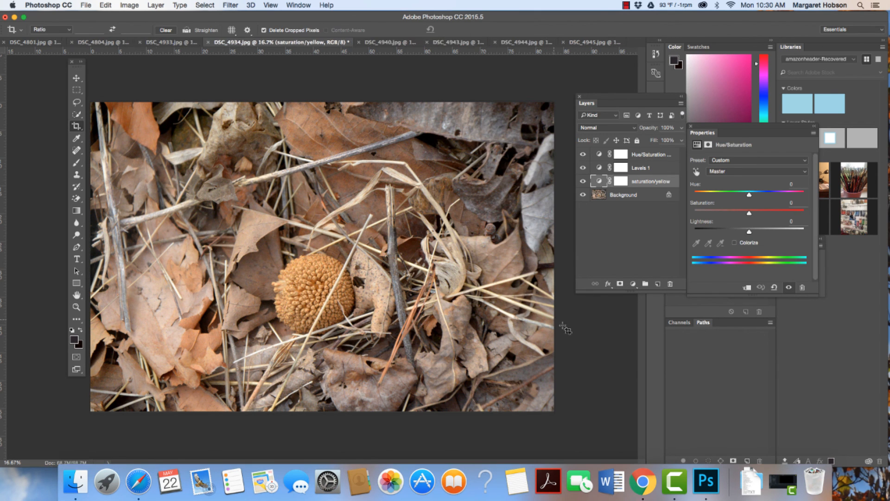
pyautogui.click(626, 5)
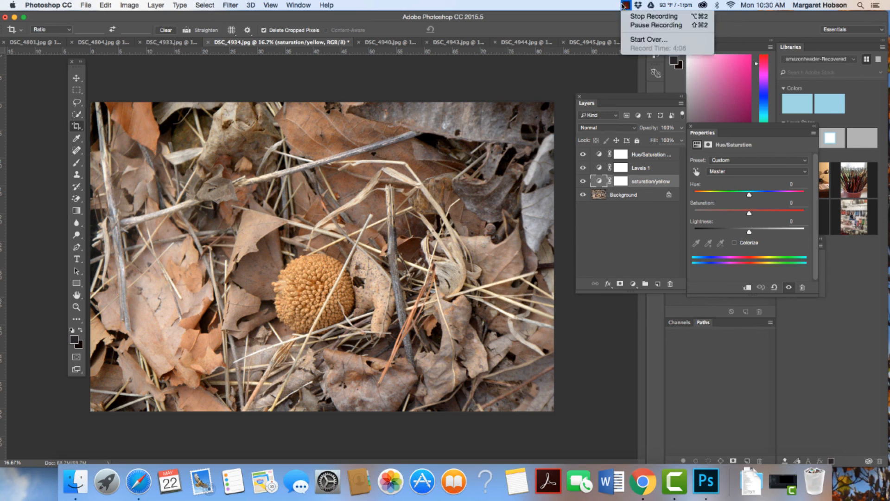